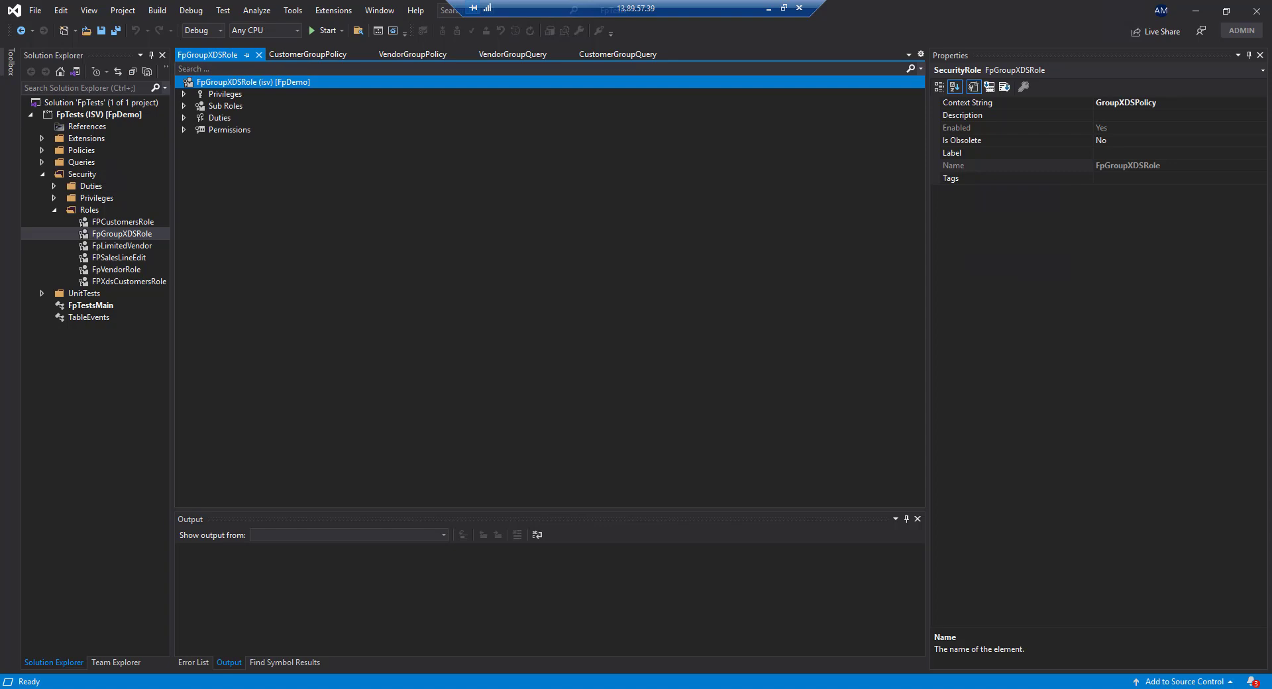
# Examine the CustGroup range in CustomerGroupQuery and the VendGroup range under the data sources of VendorGroupQuery.
pyautogui.click(621, 55)
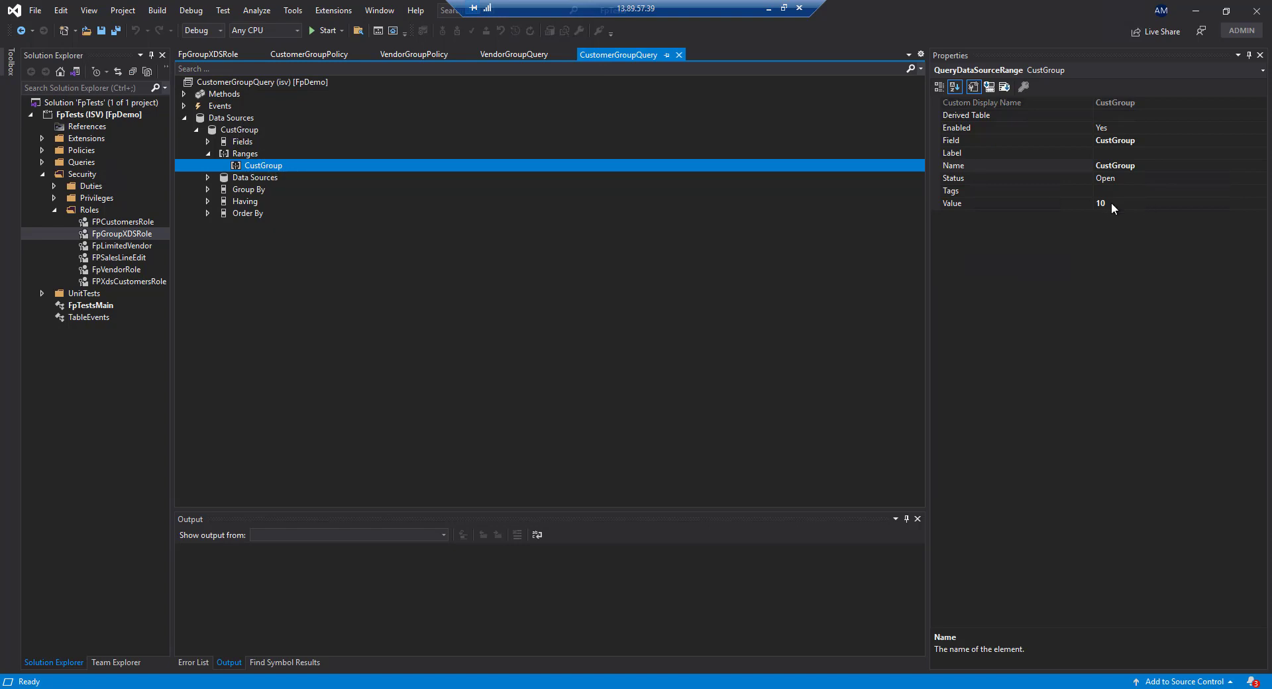
pyautogui.click(510, 57)
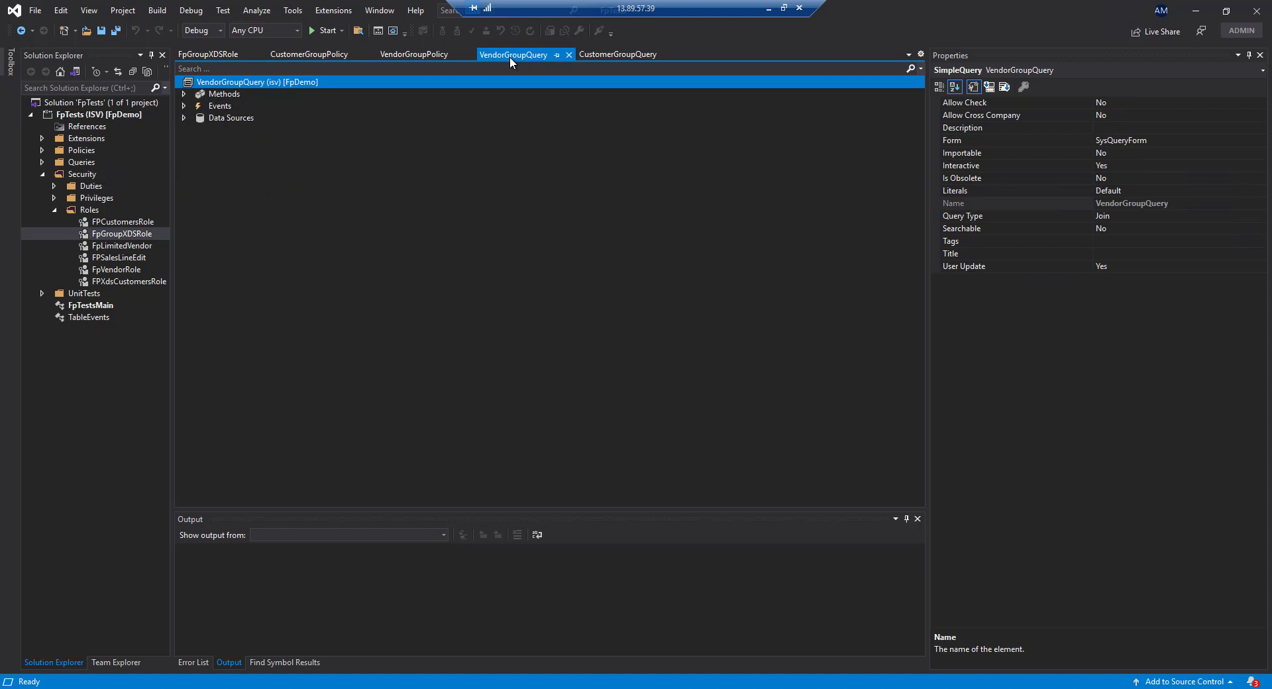
pyautogui.click(183, 117)
pyautogui.click(196, 130)
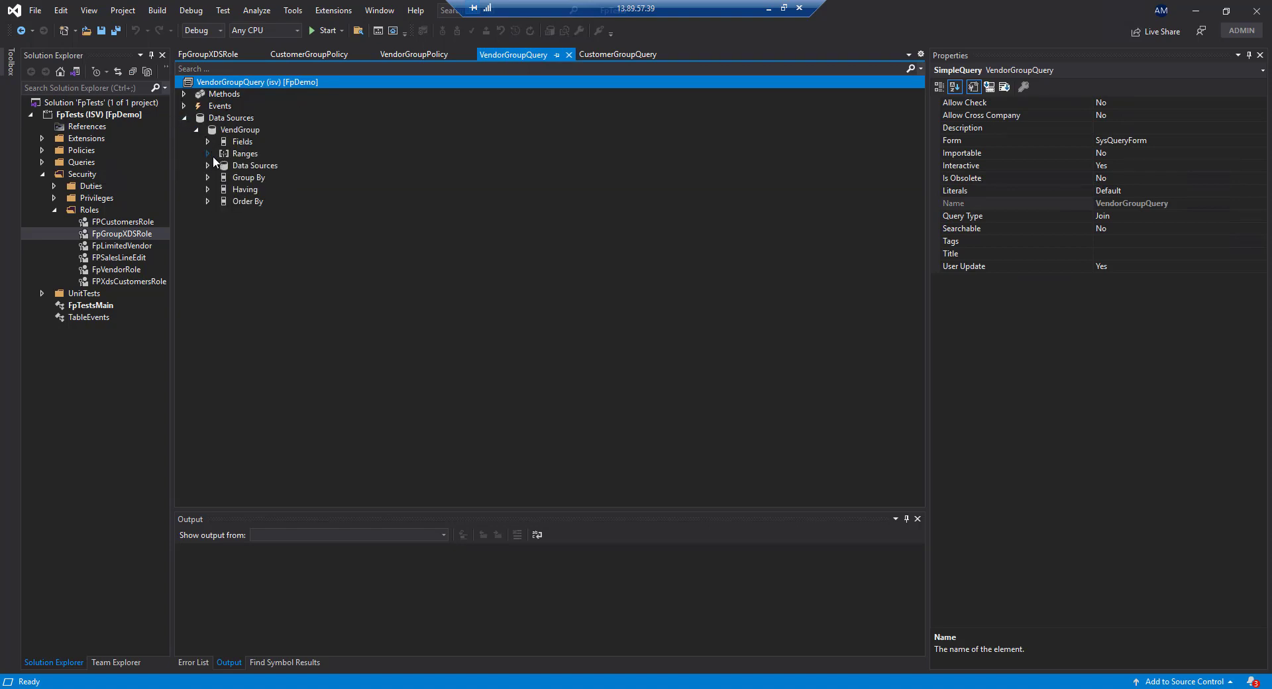
pyautogui.click(209, 153)
pyautogui.click(268, 165)
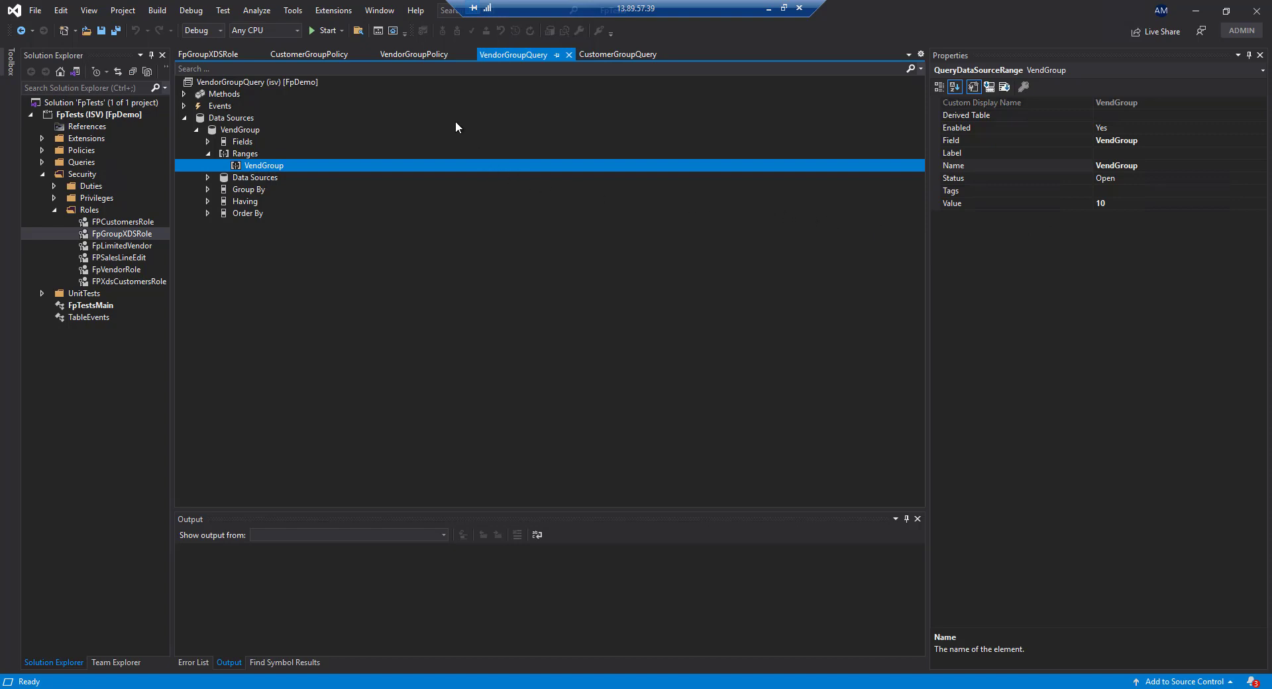
# Review the properties of VendorGroupPolicy, CustomerGroupPolicy and FpGroupXDSRole, including the vendor policy's constrained tables and the role's duties.
pyautogui.click(407, 53)
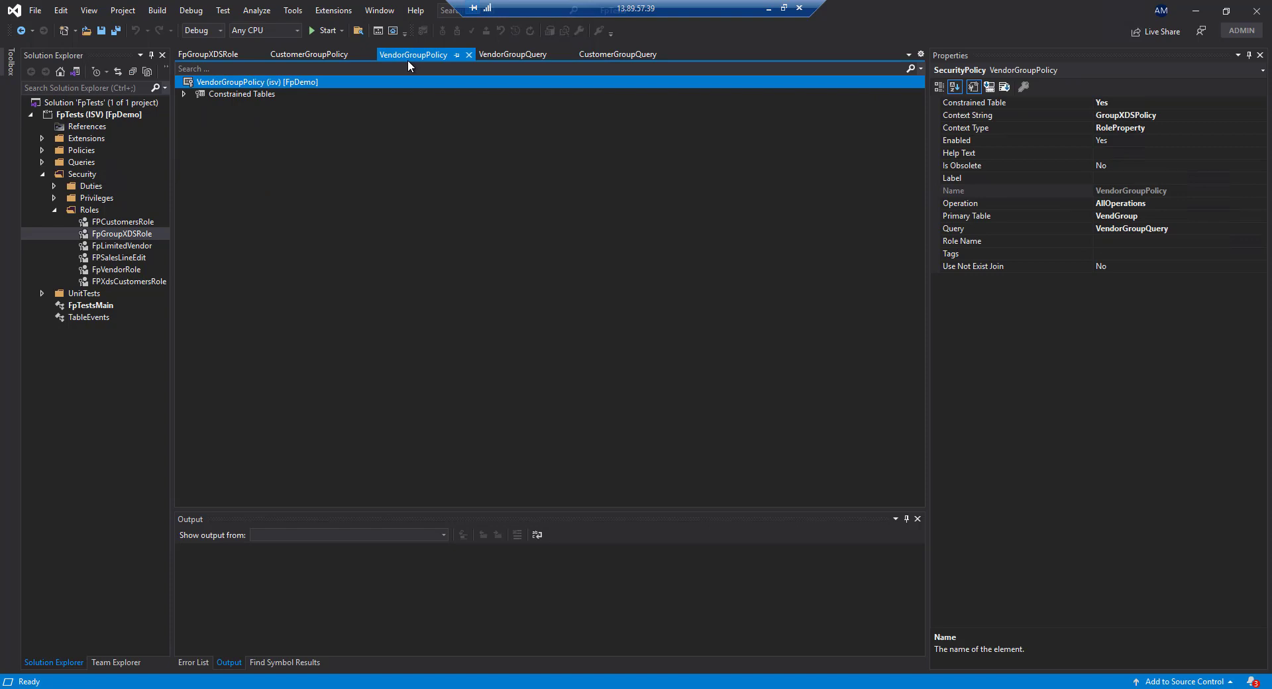
pyautogui.click(184, 94)
pyautogui.click(318, 58)
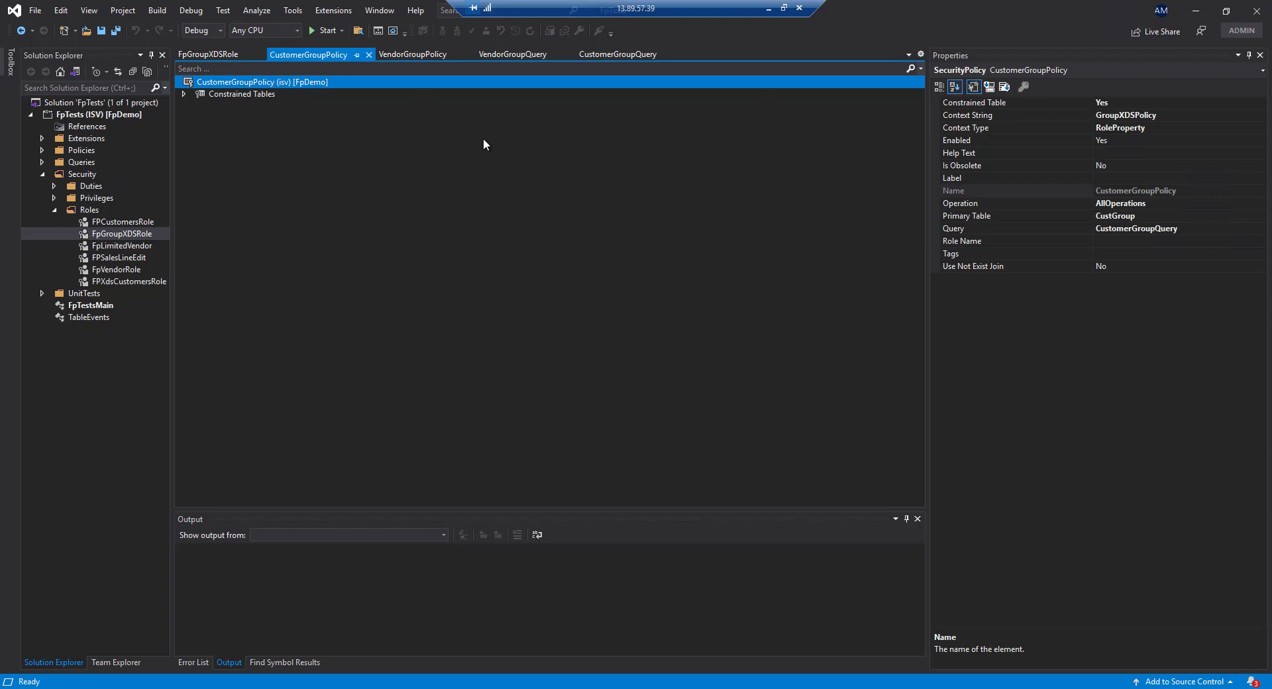
pyautogui.click(218, 56)
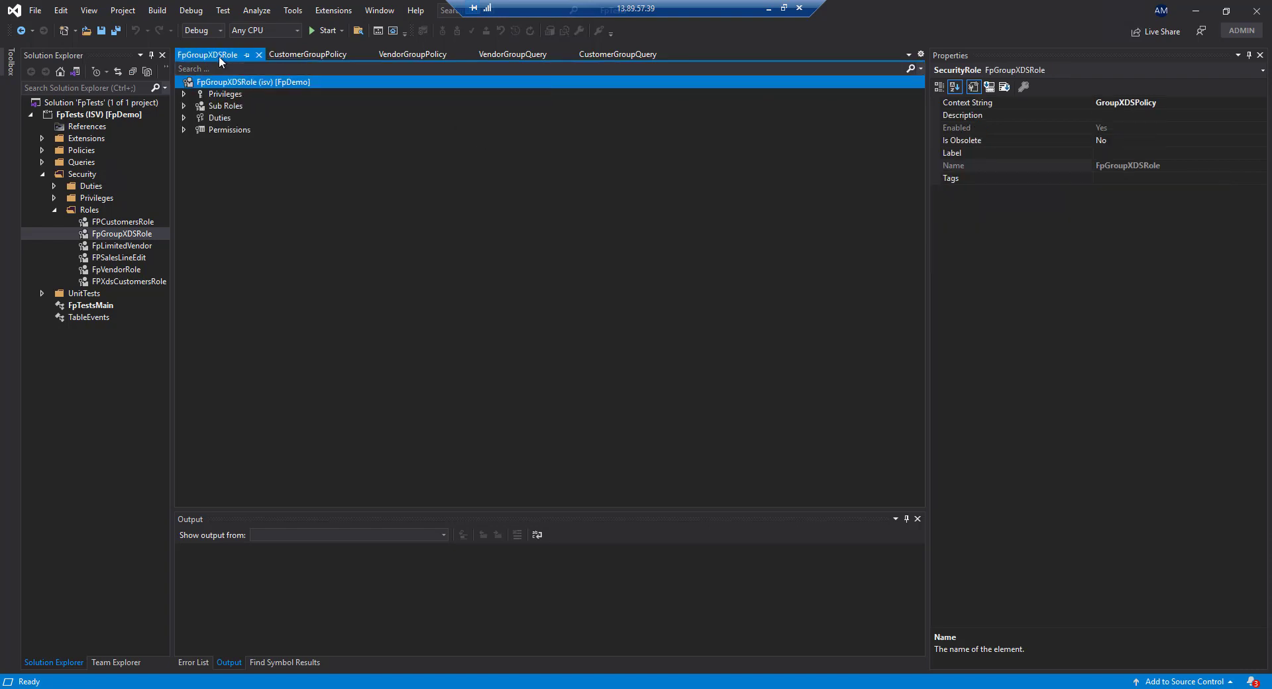
pyautogui.click(185, 117)
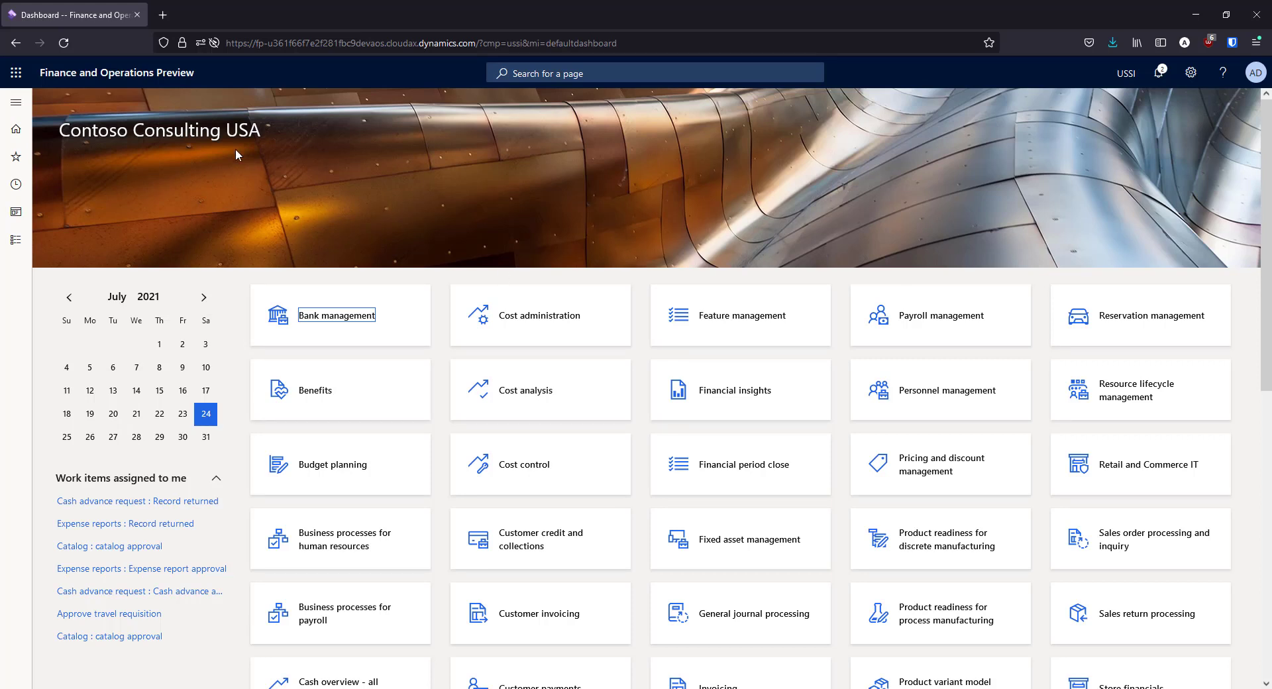
# Switch to Finance and Operations as the administrator and view the All vendors and All customers lists.
pyautogui.click(16, 102)
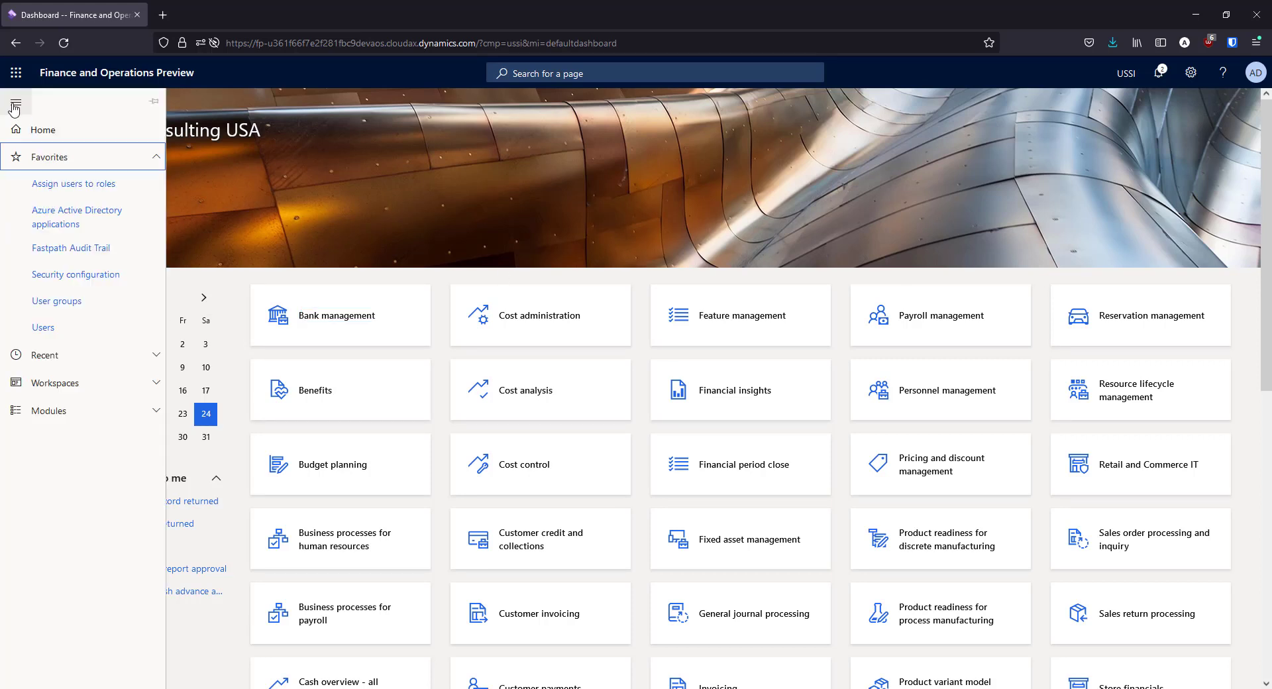
pyautogui.click(60, 411)
pyautogui.click(118, 272)
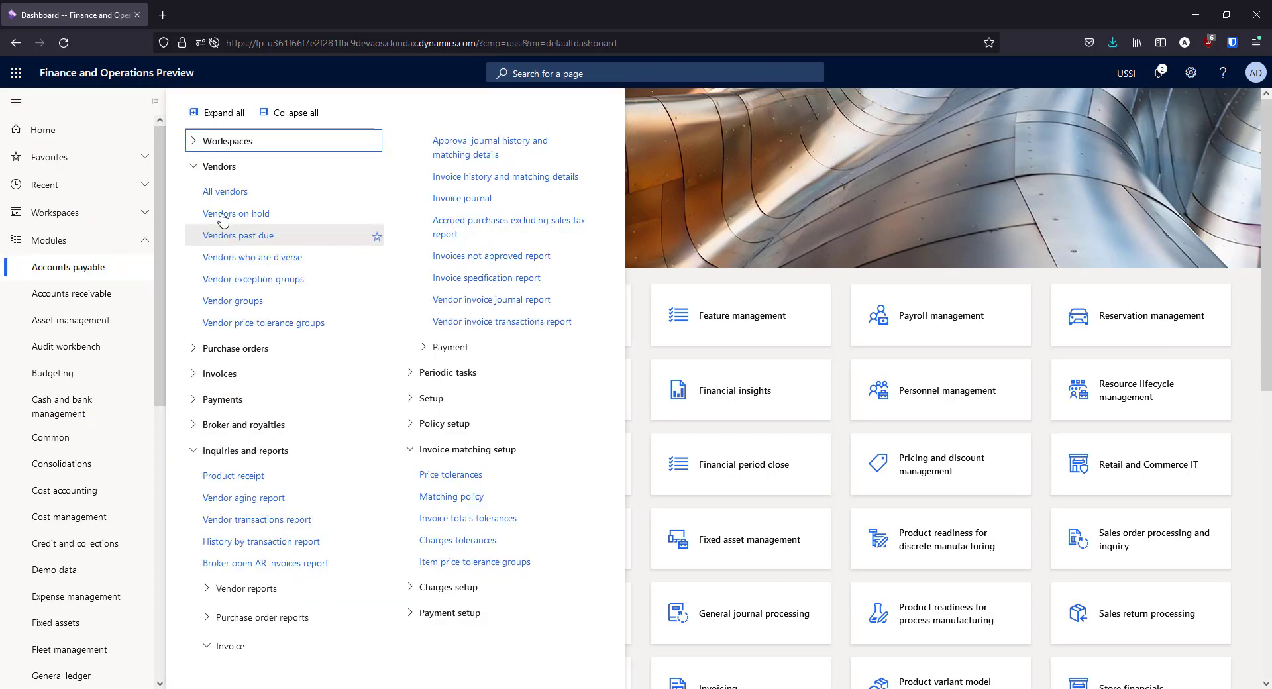
pyautogui.click(232, 199)
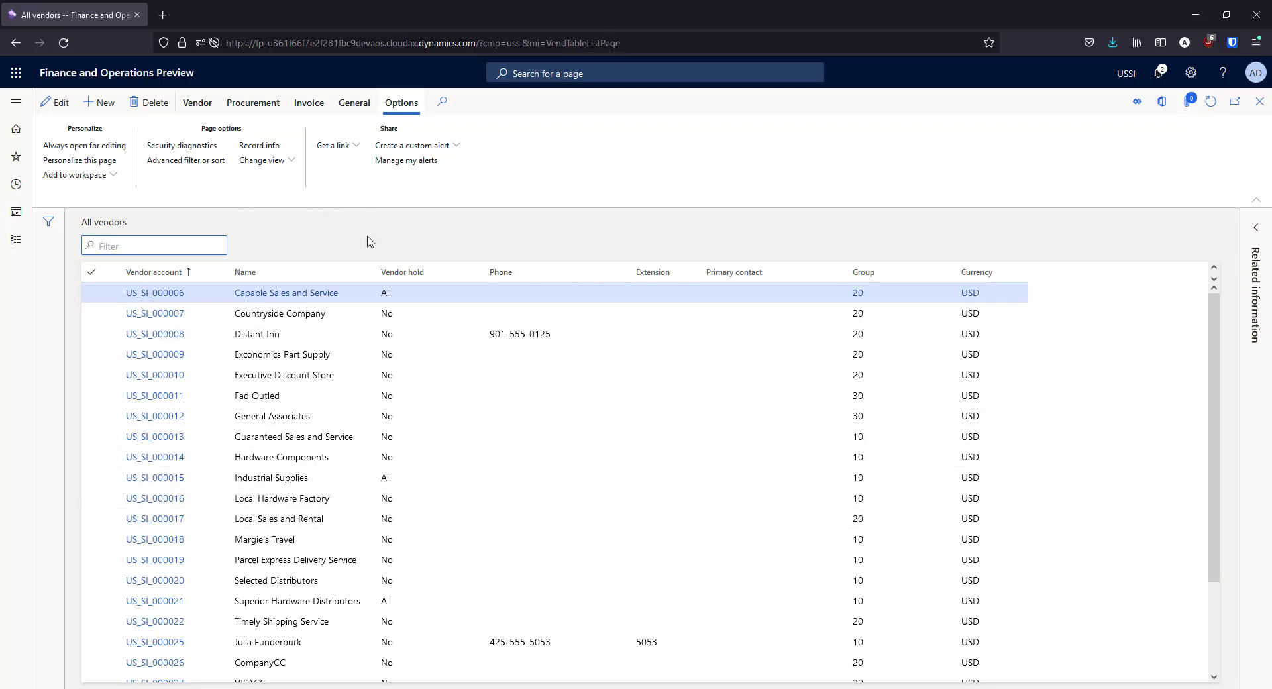
pyautogui.click(17, 103)
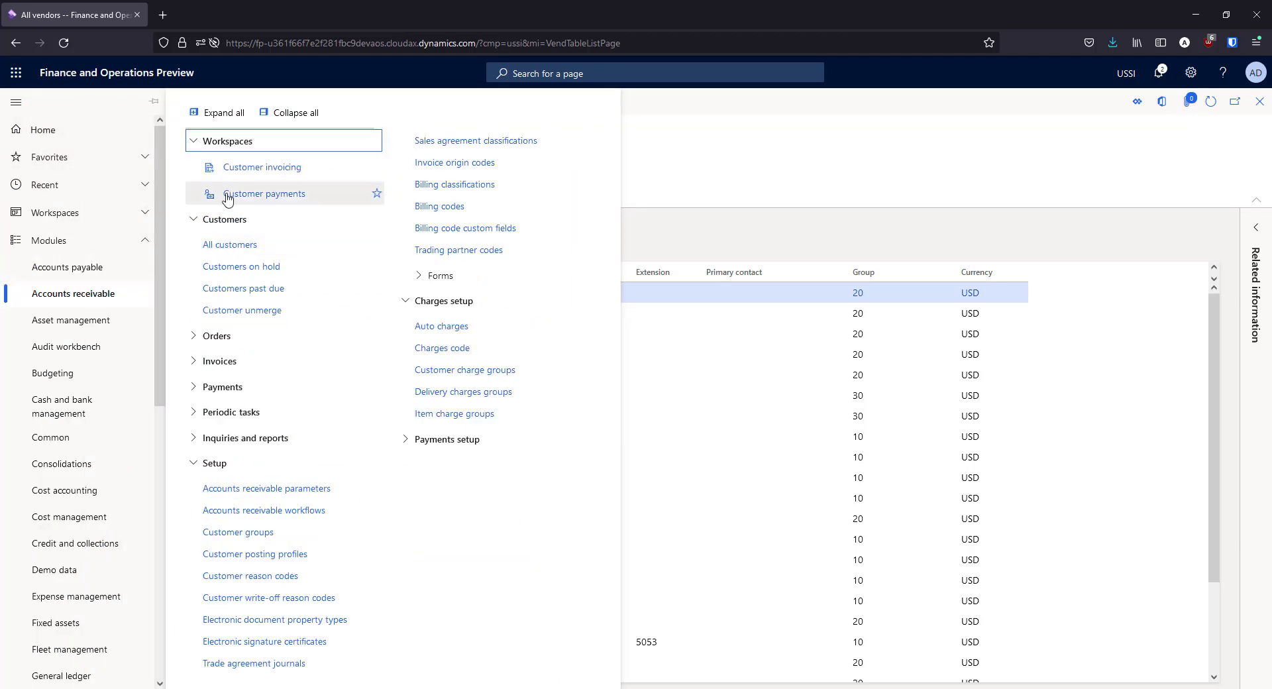
pyautogui.click(229, 247)
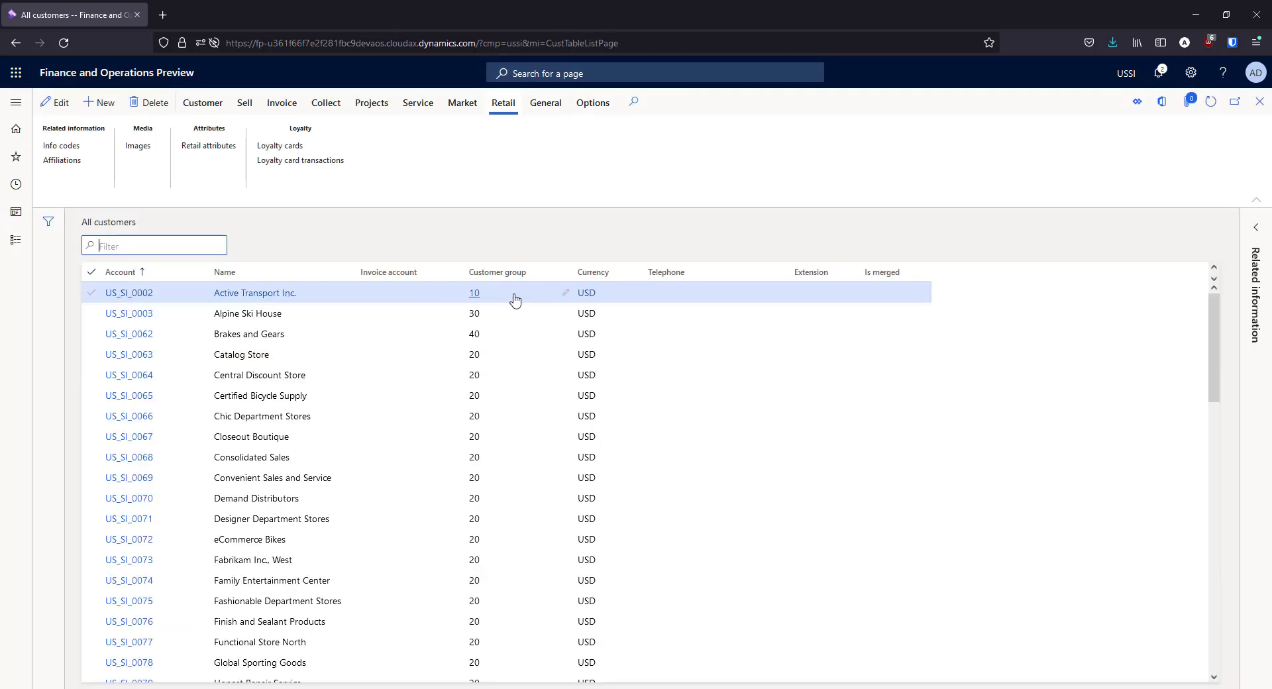
# Find the fastpath service account in the Users list and open its user record.
pyautogui.click(16, 102)
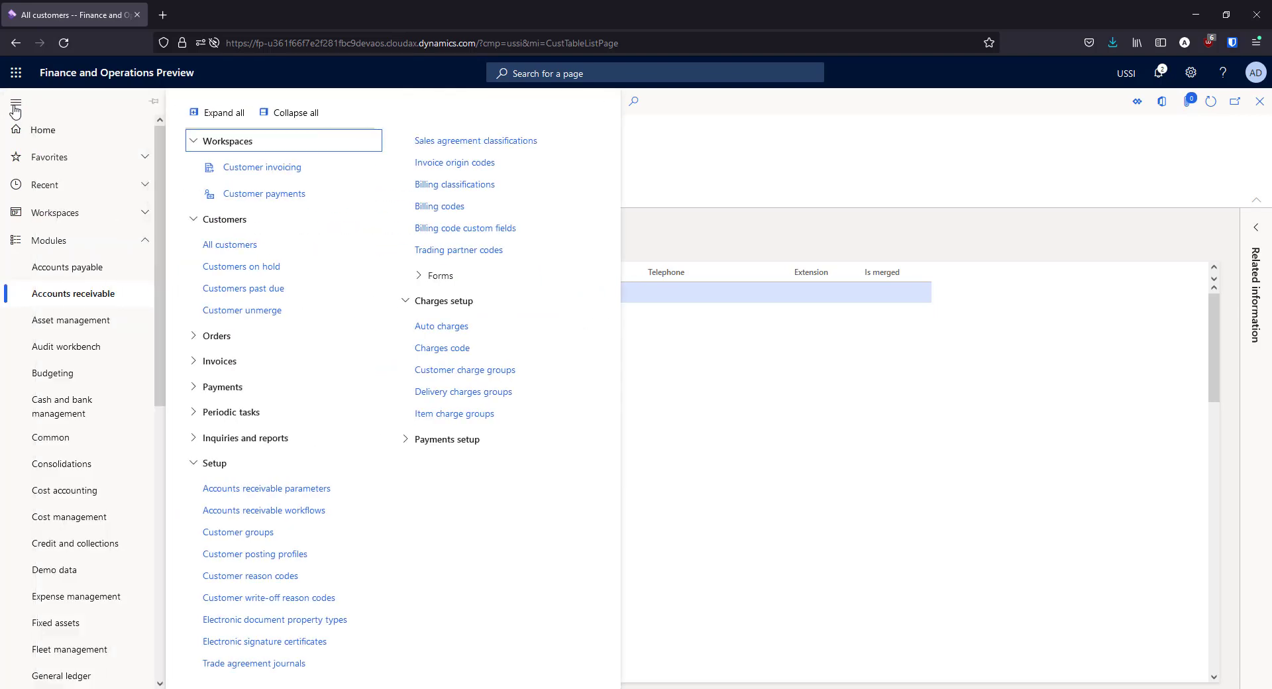
pyautogui.click(46, 165)
pyautogui.click(59, 331)
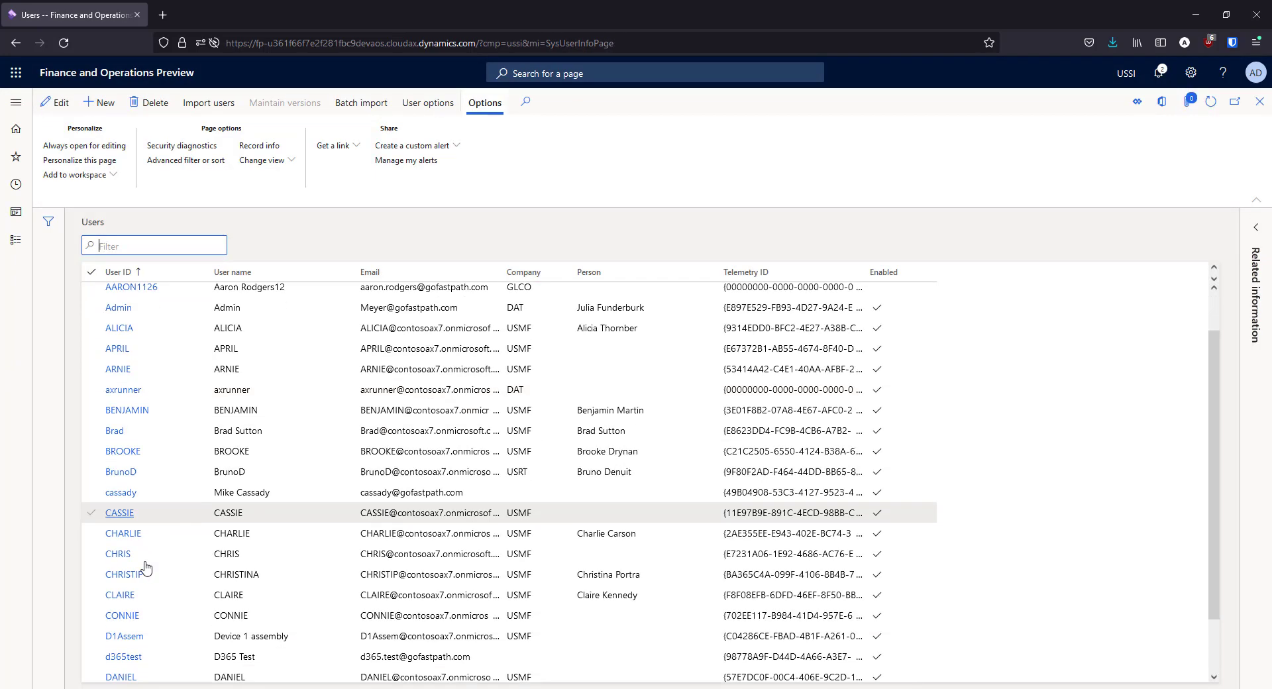
pyautogui.scroll(-2, 145, 568)
pyautogui.click(145, 568)
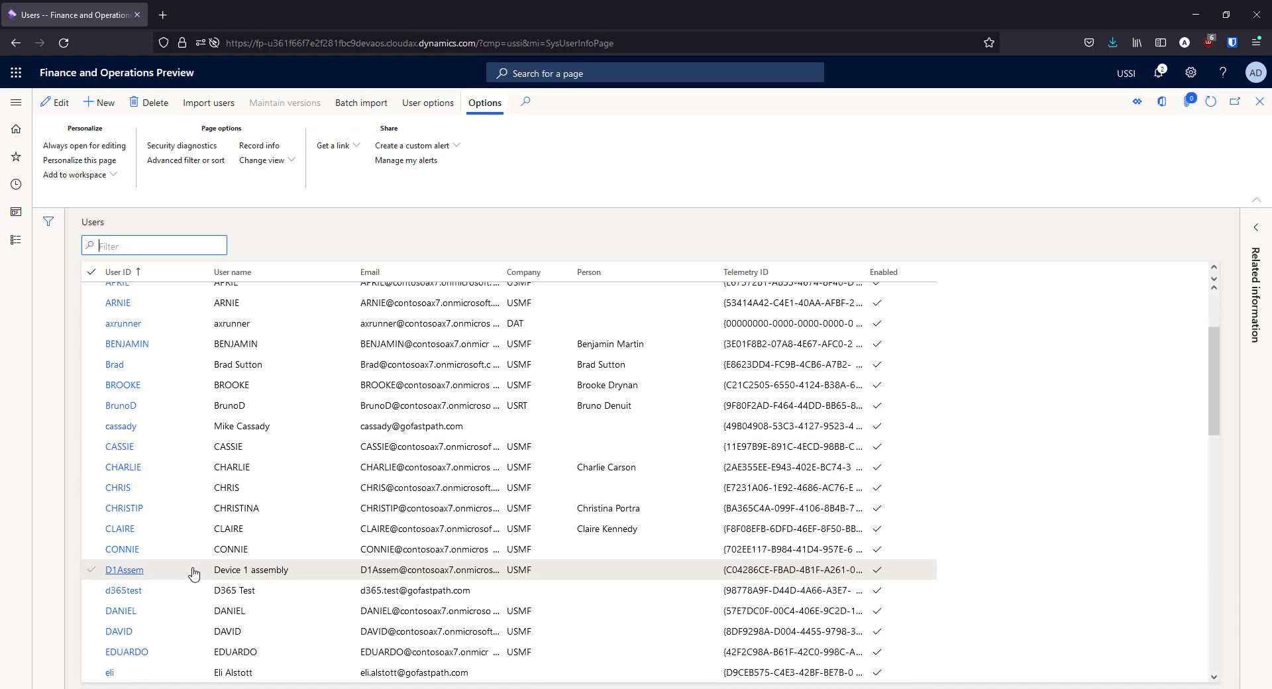
pyautogui.scroll(-5, 172, 576)
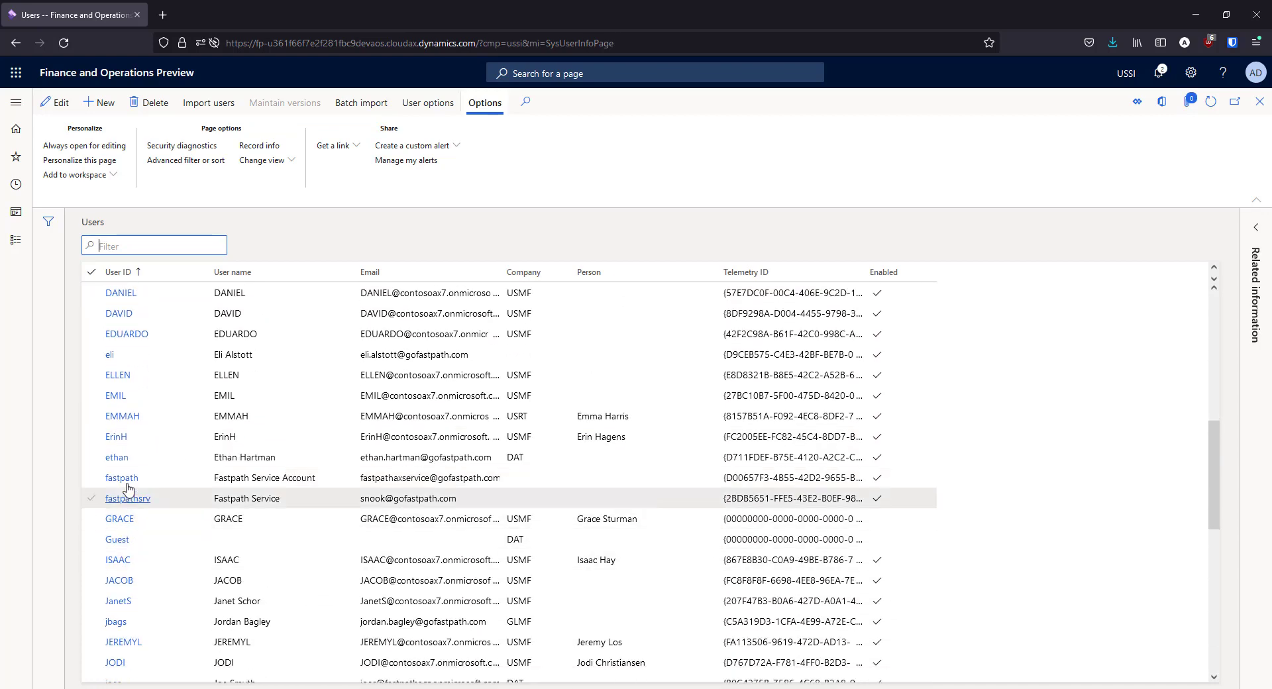
pyautogui.click(129, 488)
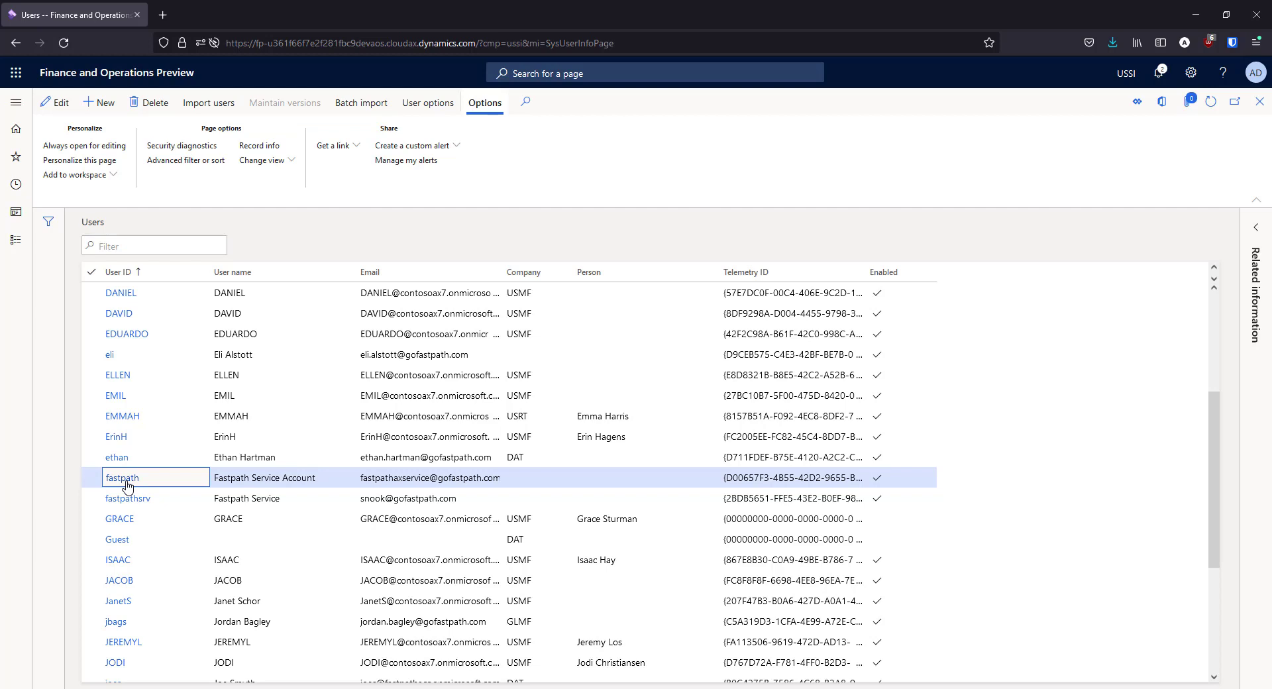
pyautogui.click(125, 478)
# Remove the FpGroupXDSRoleUI role from the fastpath user, assign FpGroupXDSRole instead, and close the record.
pyautogui.click(169, 620)
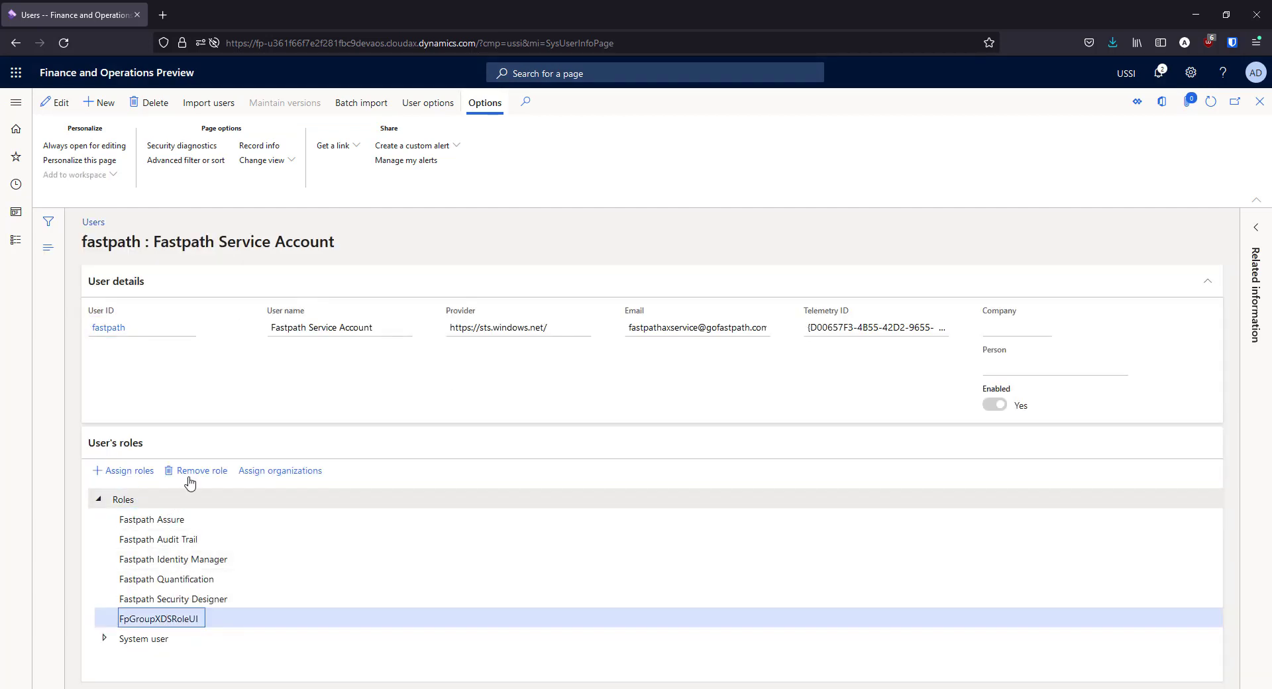
pyautogui.click(192, 478)
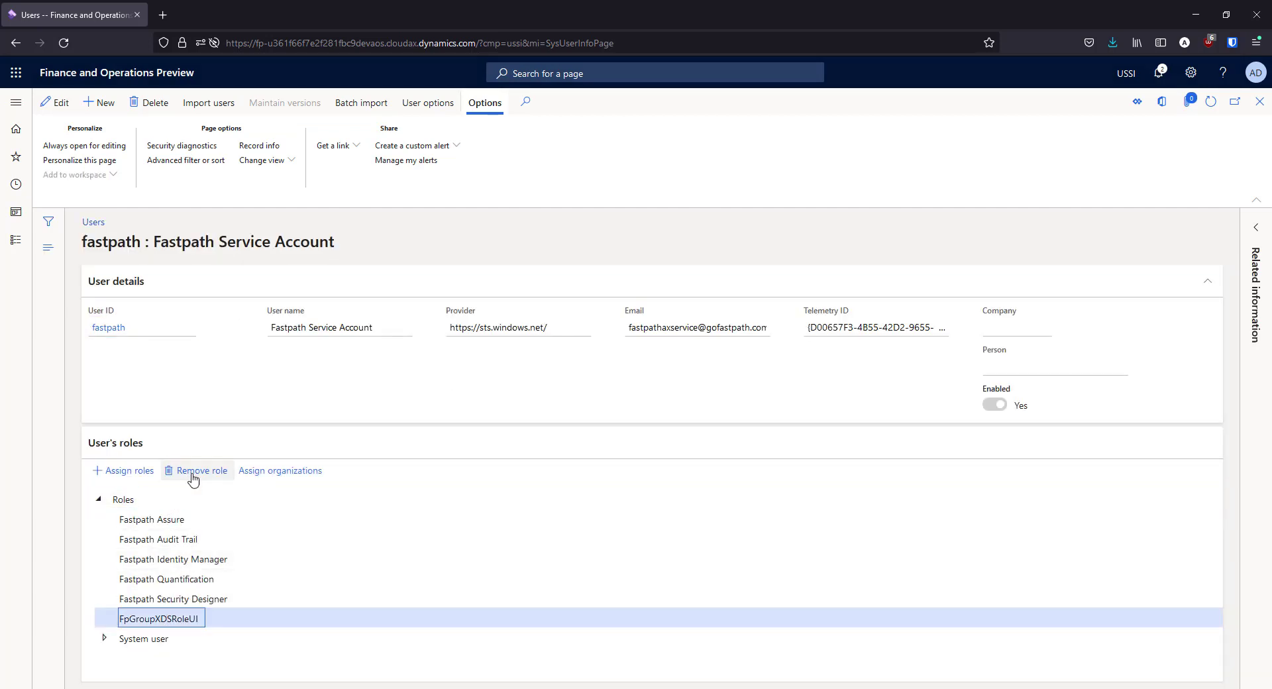
pyautogui.click(138, 473)
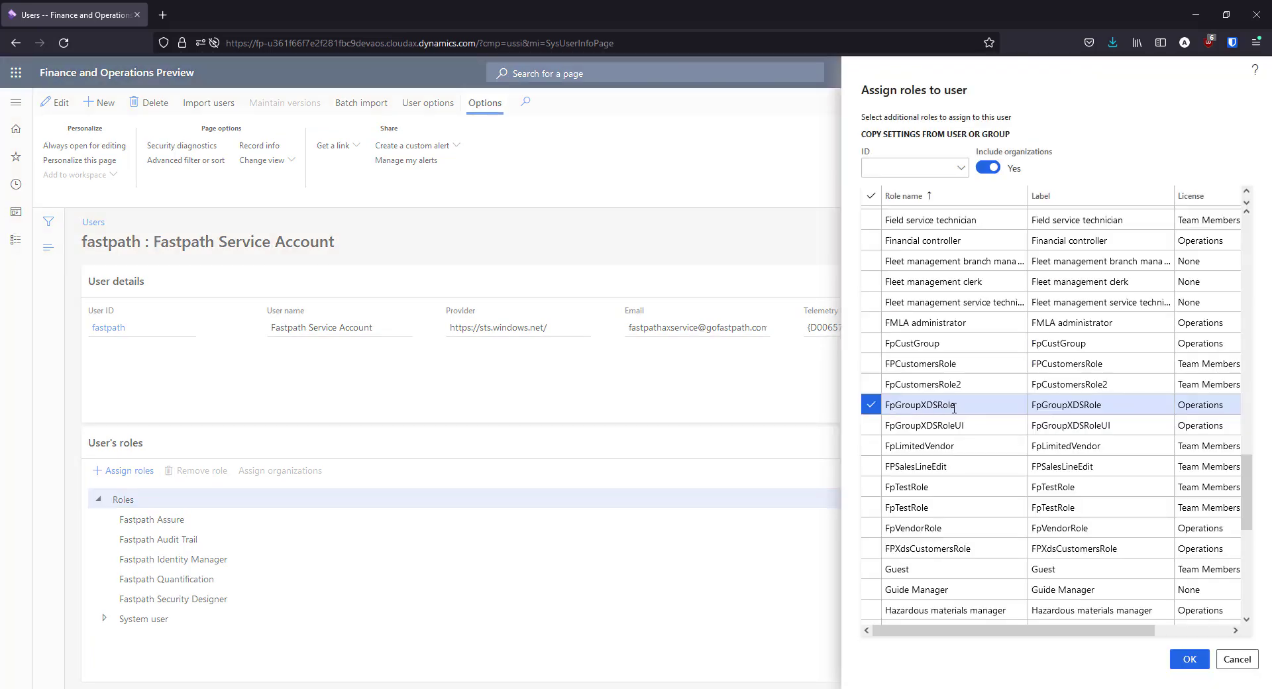
pyautogui.click(1191, 661)
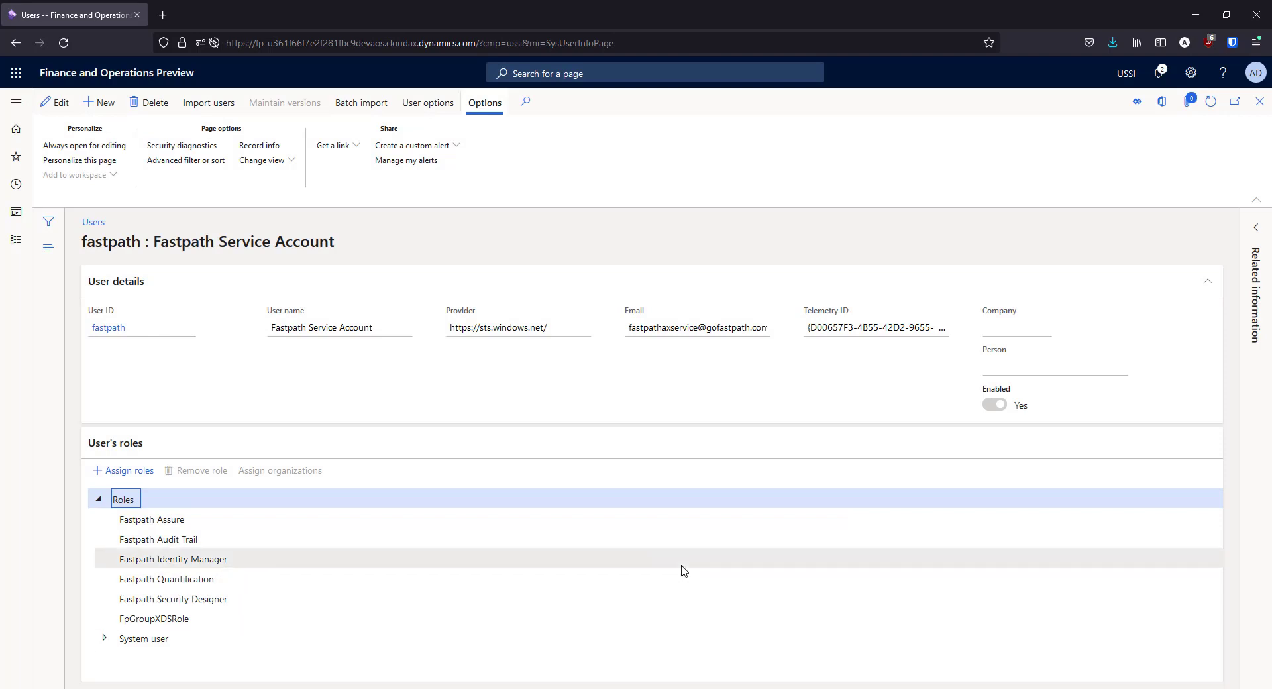
pyautogui.click(1259, 103)
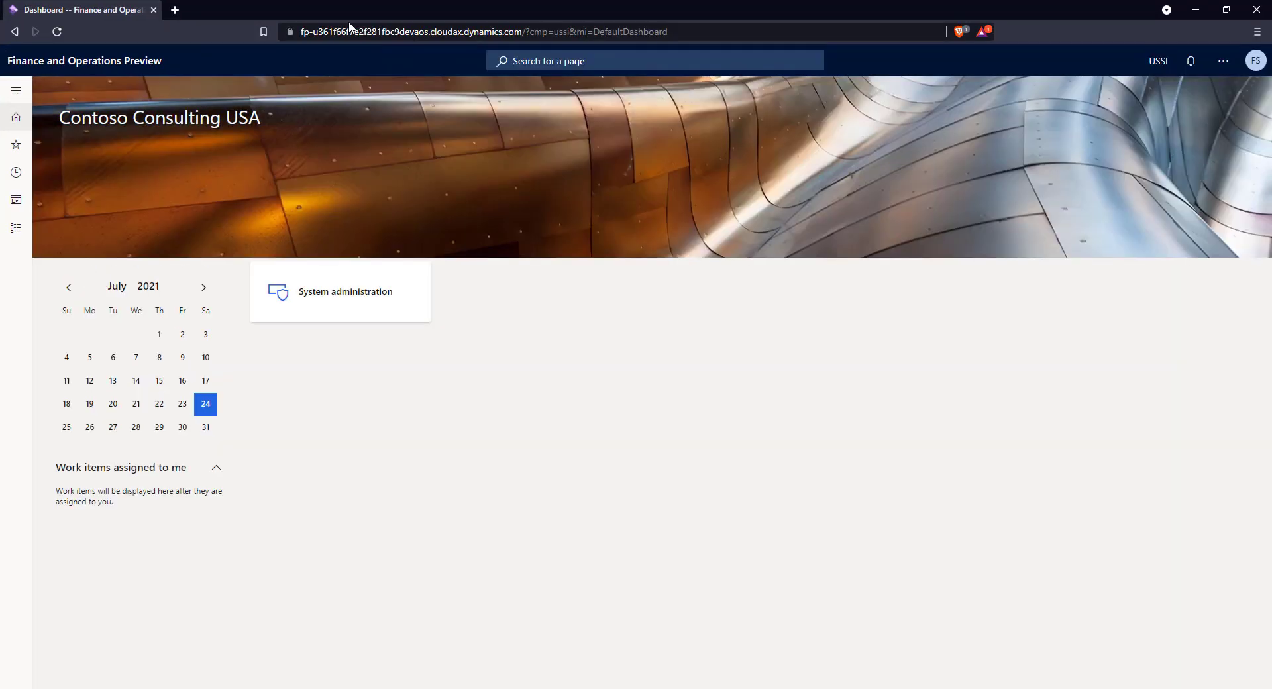
# Switch to the service account's browser session, check the signed-in account, and view the All vendors list under Accounts payable.
pyautogui.click(1246, 65)
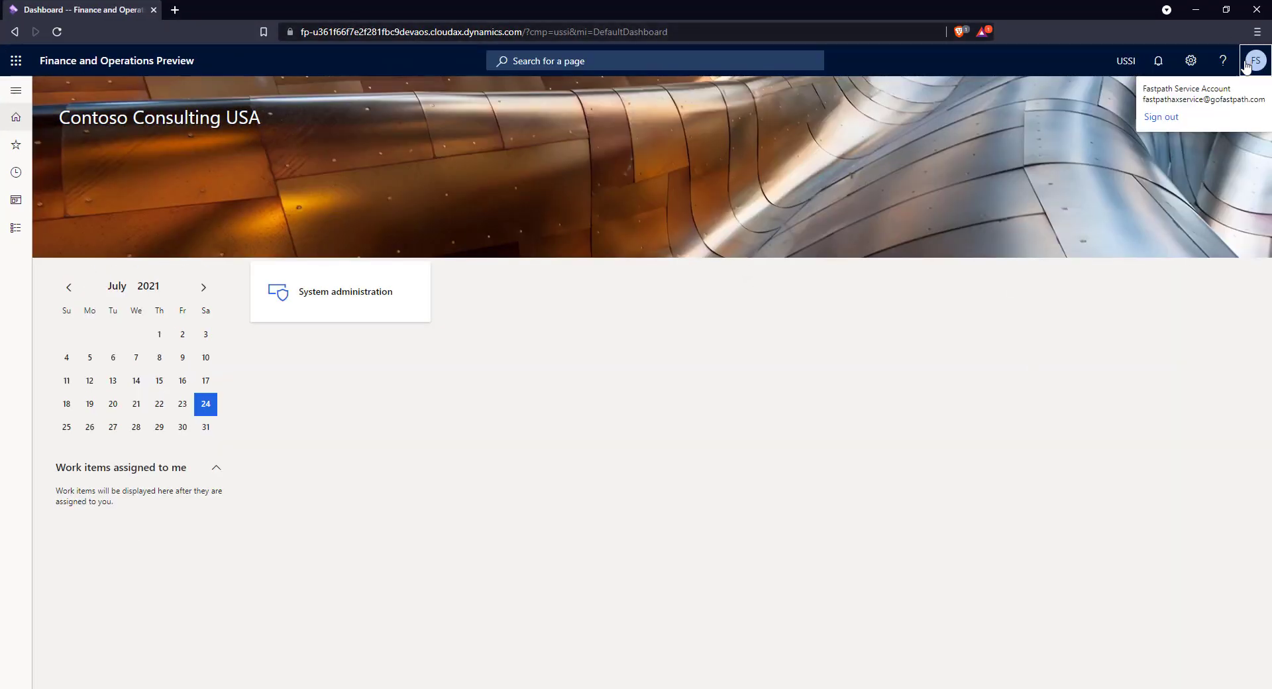
pyautogui.click(901, 418)
pyautogui.click(16, 90)
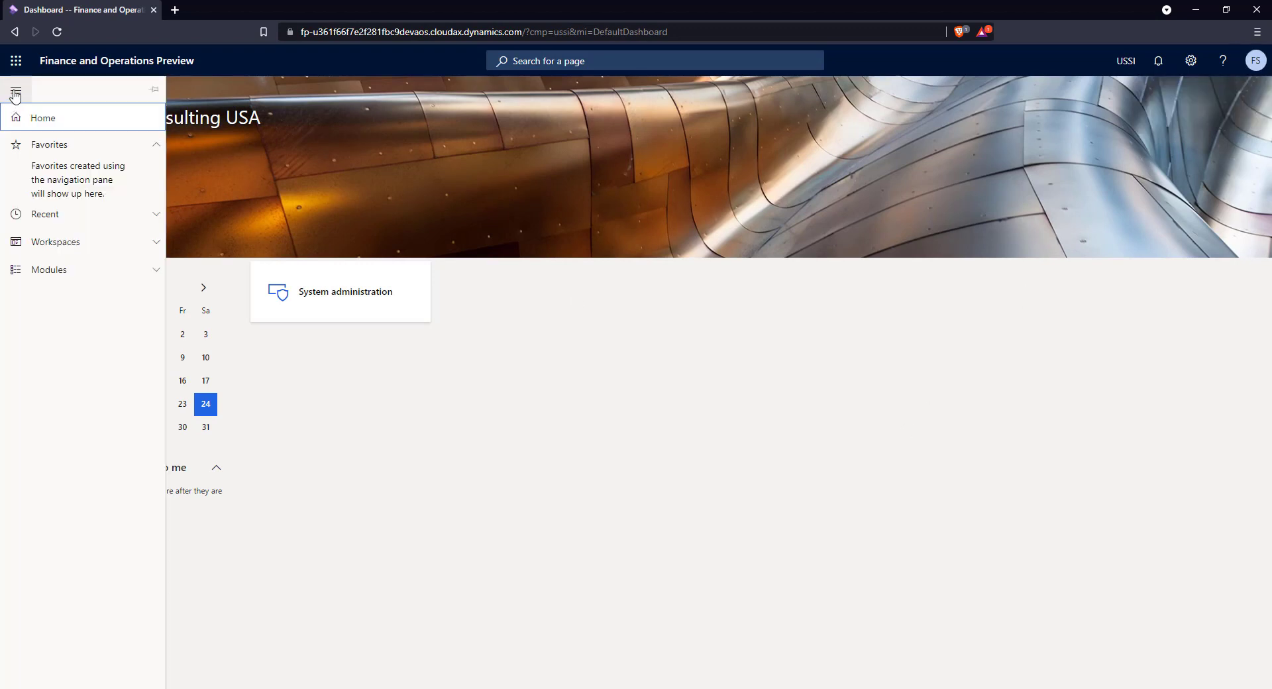
pyautogui.click(98, 273)
pyautogui.click(85, 258)
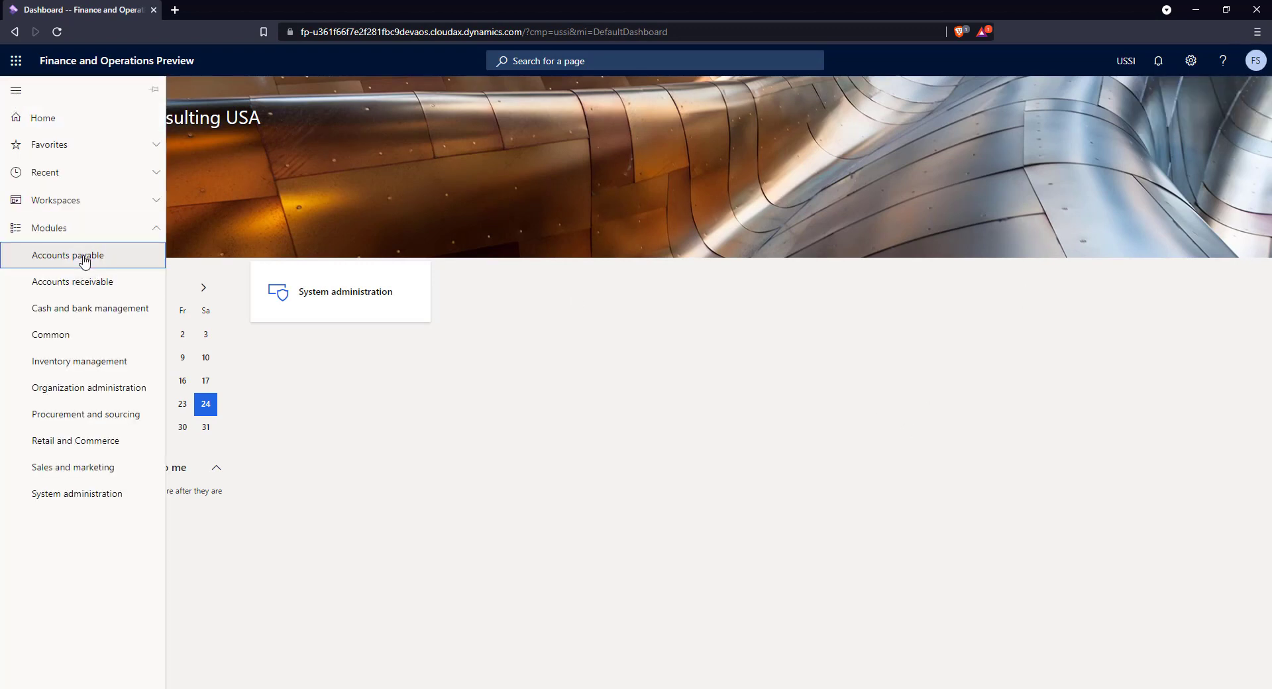
pyautogui.click(233, 157)
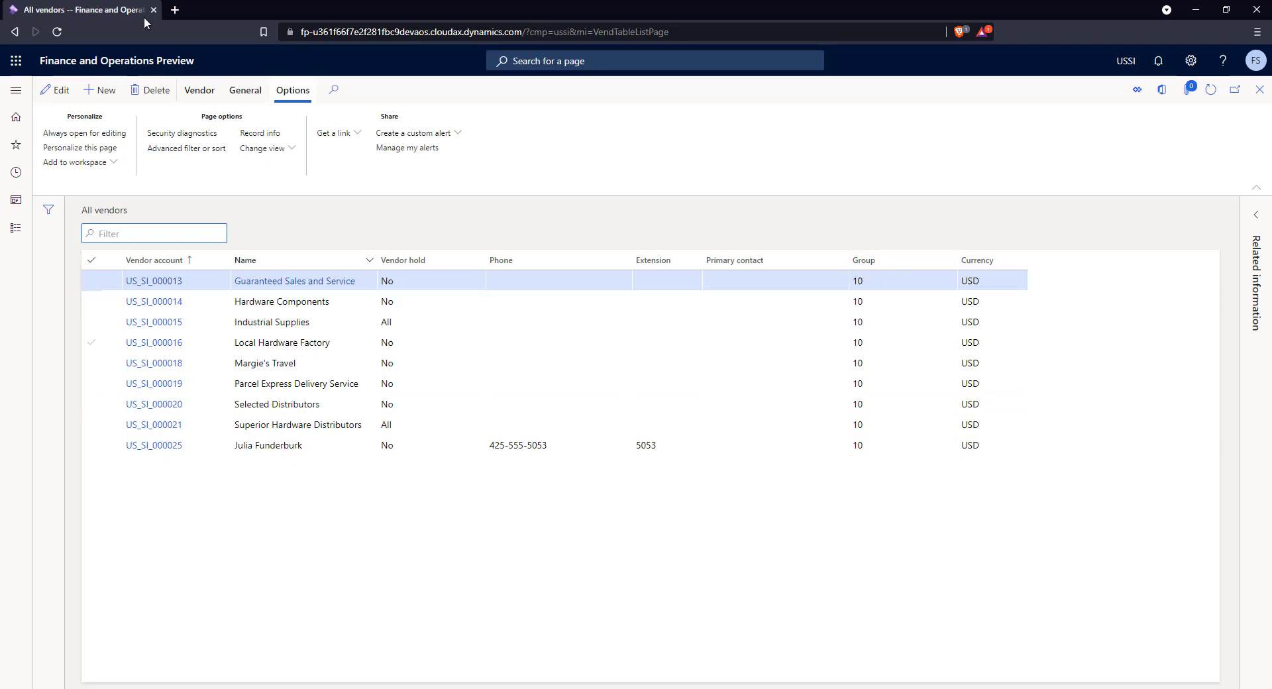
# Open the All customers list under Accounts receivable in the service account's session.
pyautogui.click(16, 90)
pyautogui.click(80, 284)
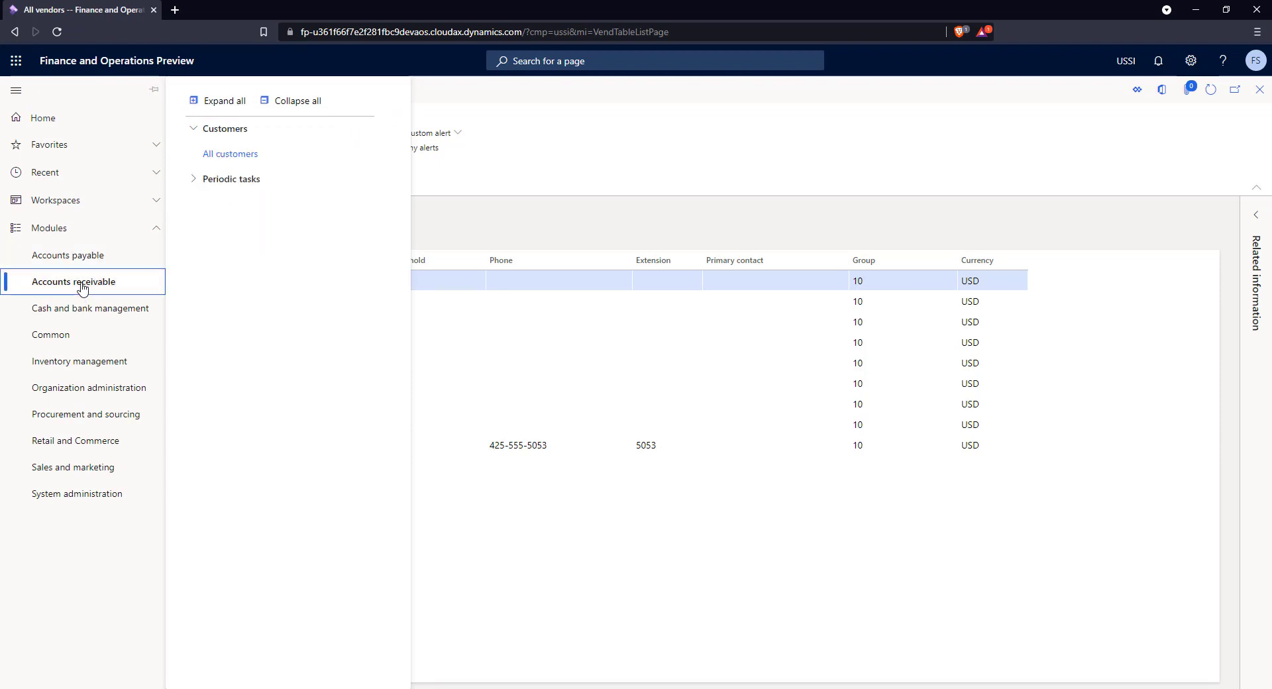
pyautogui.click(206, 158)
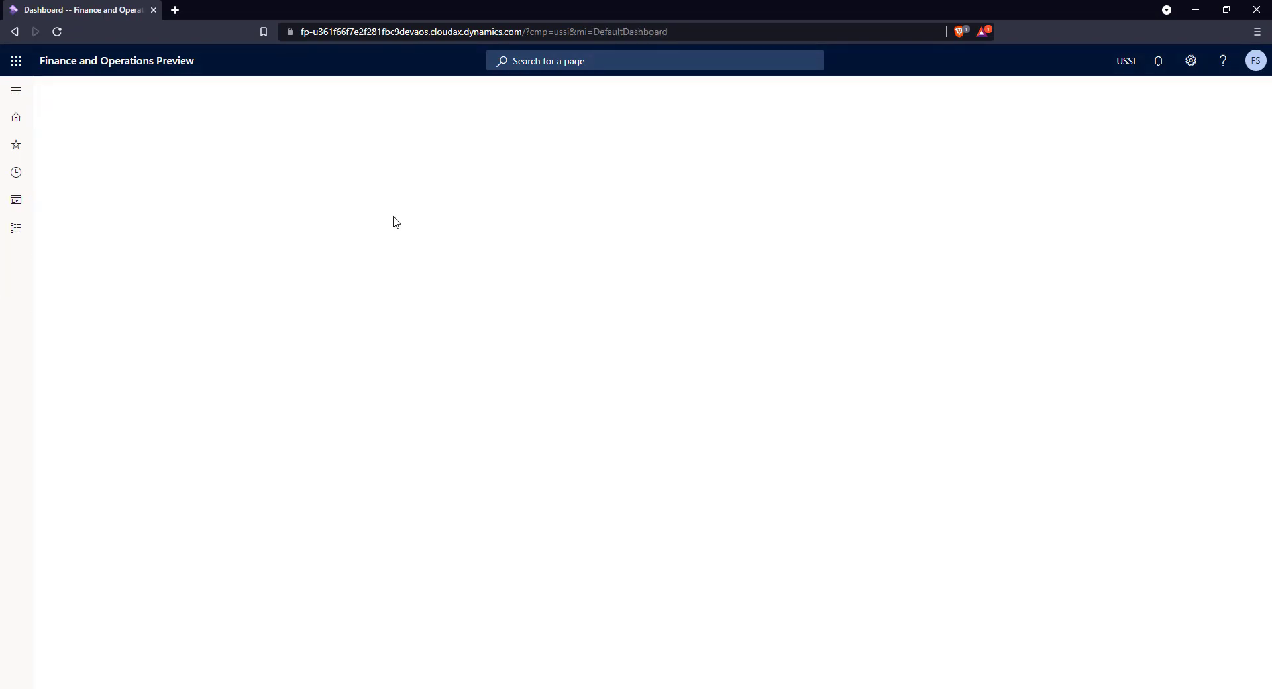